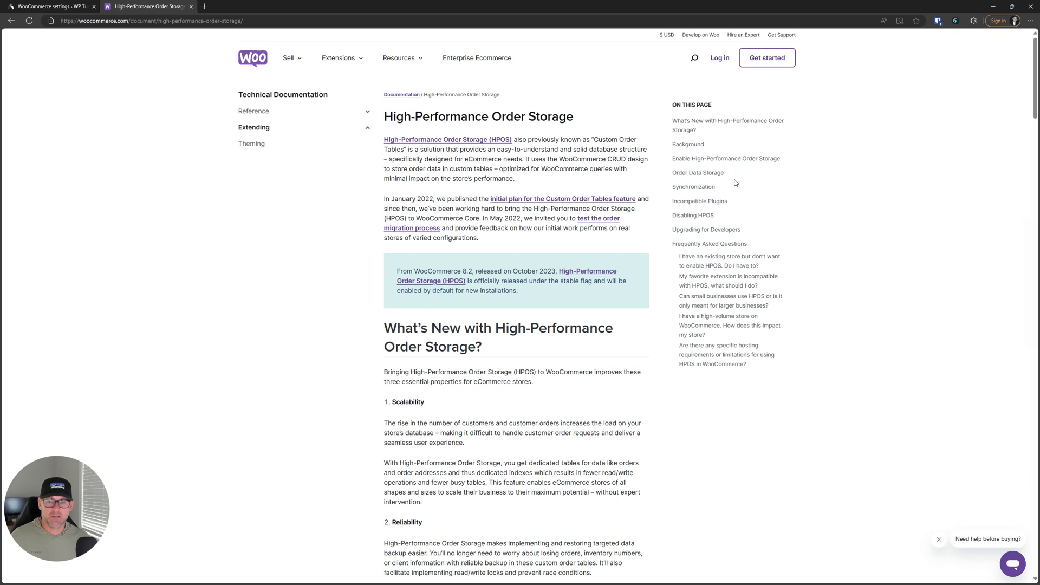
scroll(409, 237, down, 3)
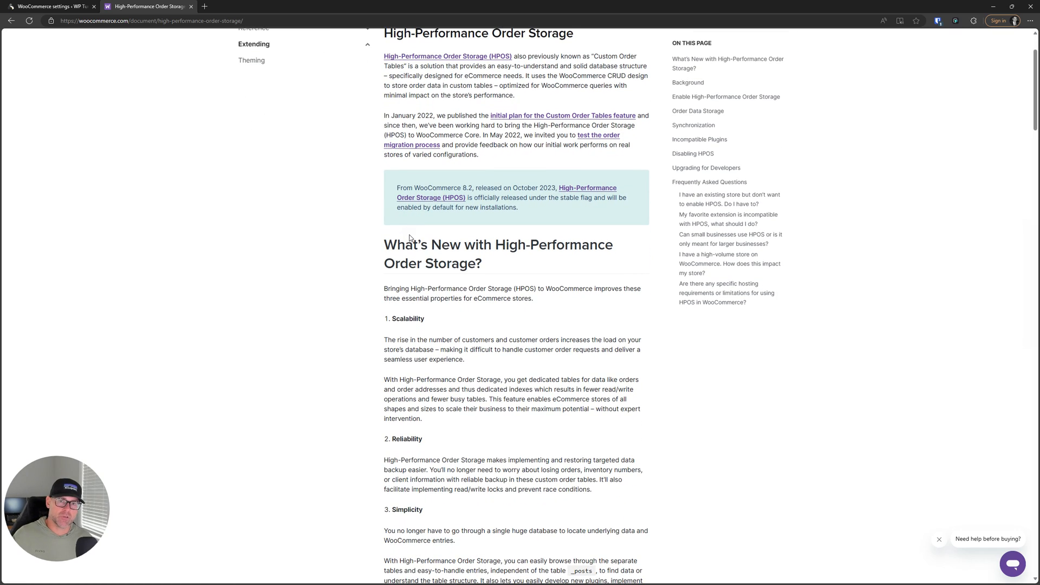
scroll(410, 237, up, 3)
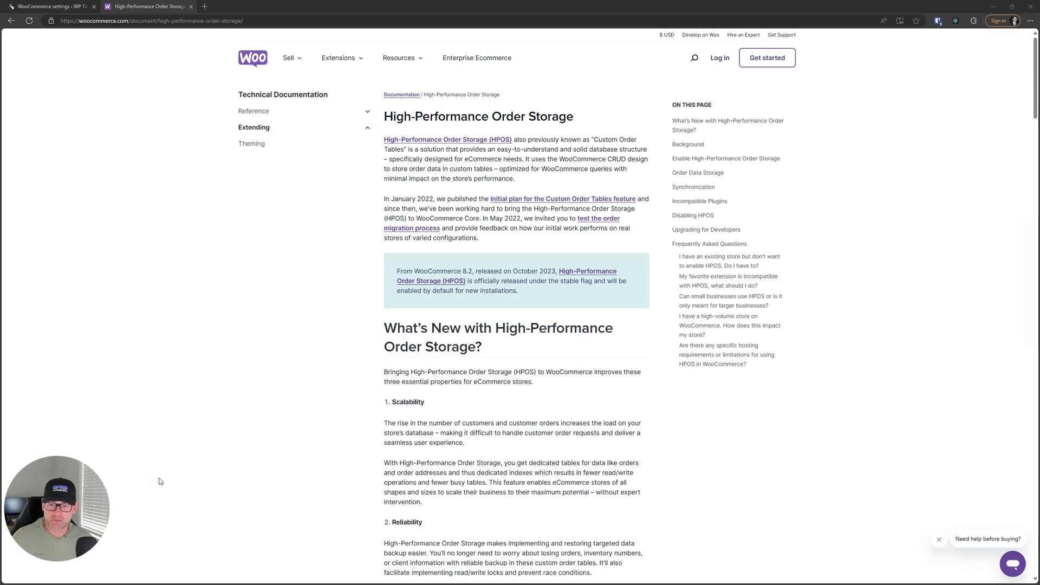
Scroll the HPOS document down to the 'Enable High-Performance Order Storage' section
click(37, 556)
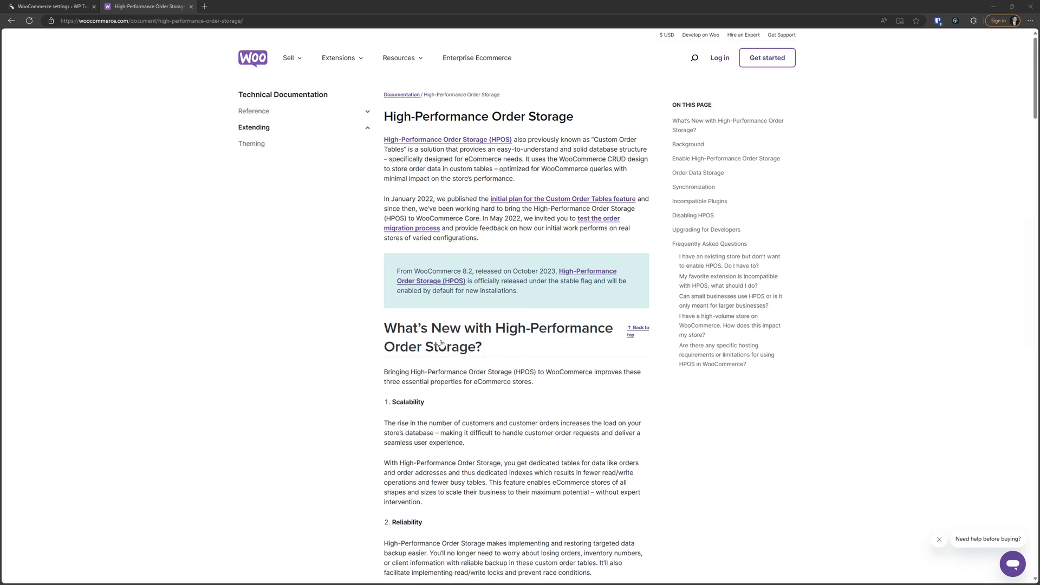
scroll(408, 357, down, 3)
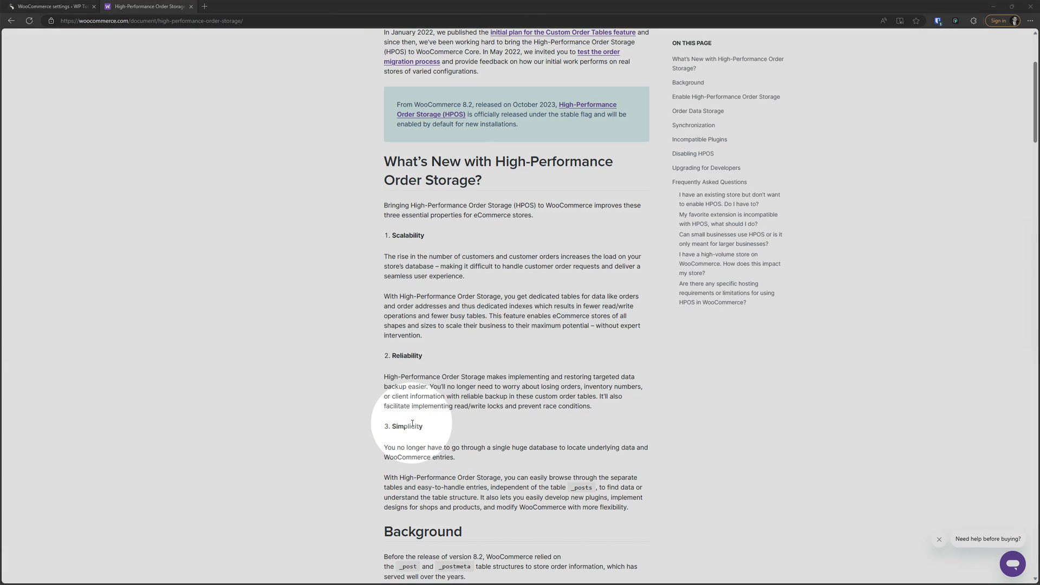
scroll(414, 355, down, 2)
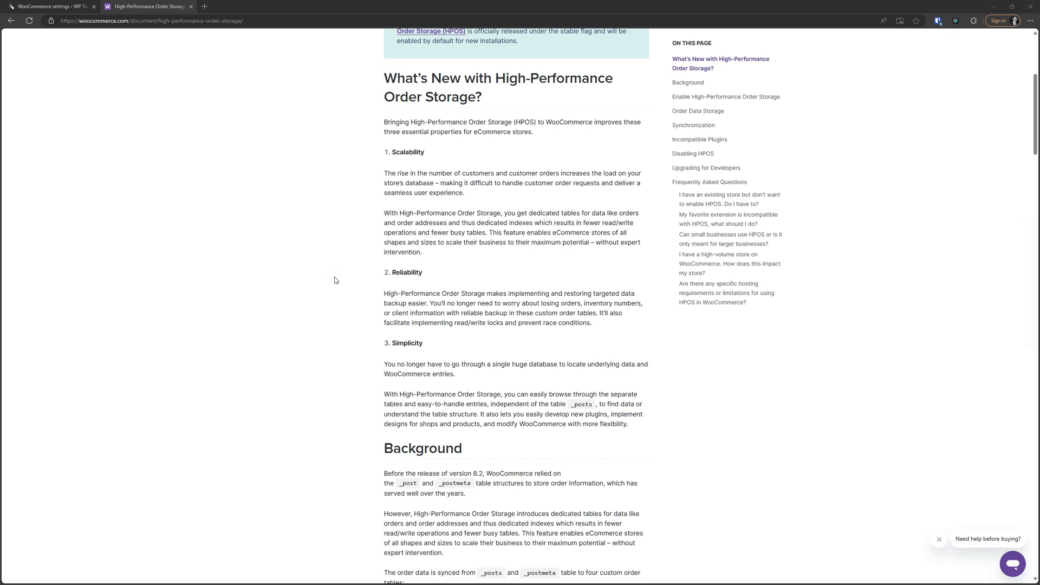
scroll(429, 279, down, 3)
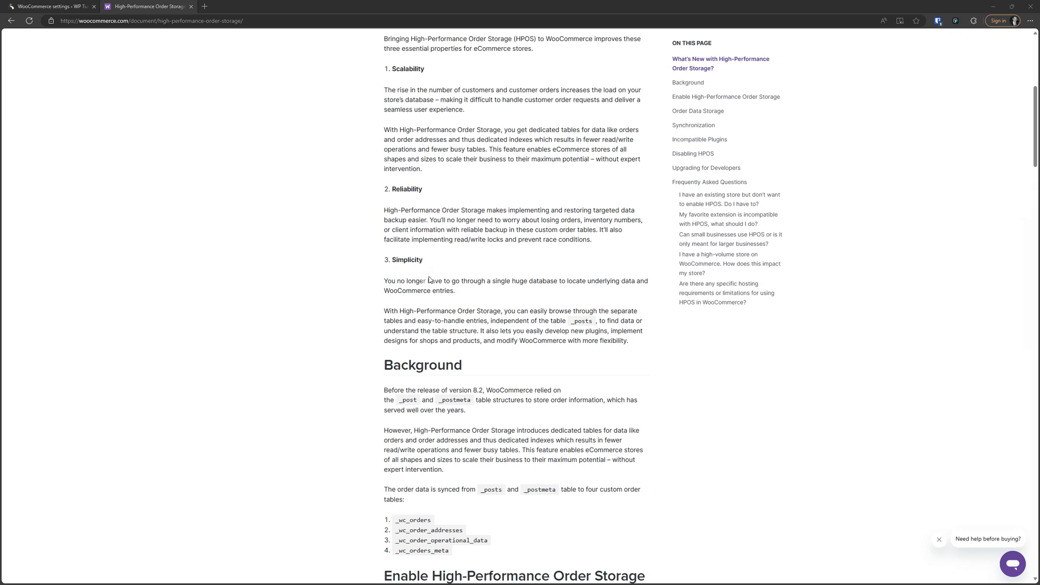
scroll(436, 275, down, 3)
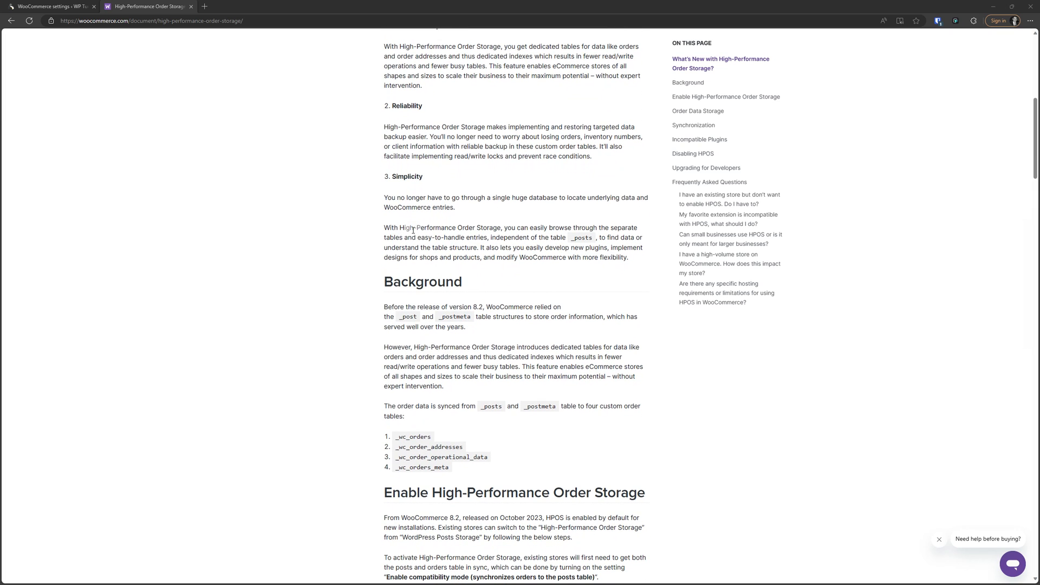
scroll(334, 269, down, 5)
scroll(334, 267, down, 3)
scroll(303, 256, down, 2)
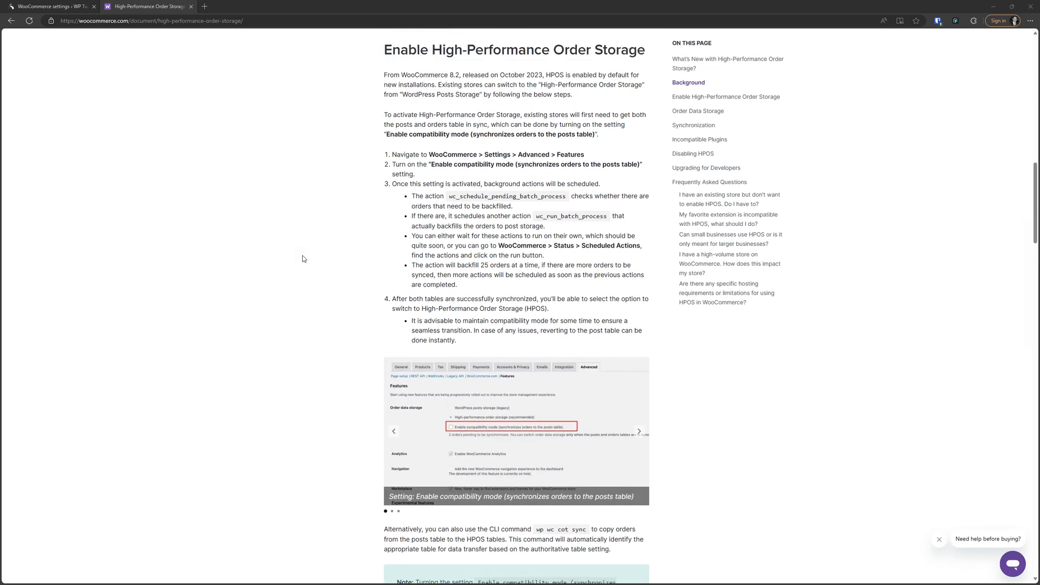
scroll(303, 255, up, 3)
scroll(245, 235, down, 3)
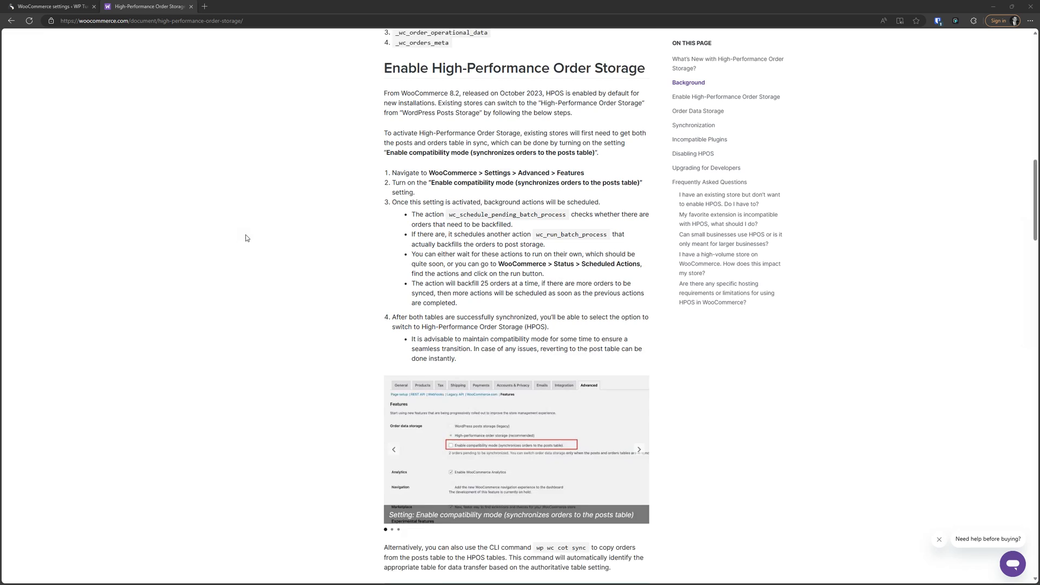
scroll(246, 235, down, 2)
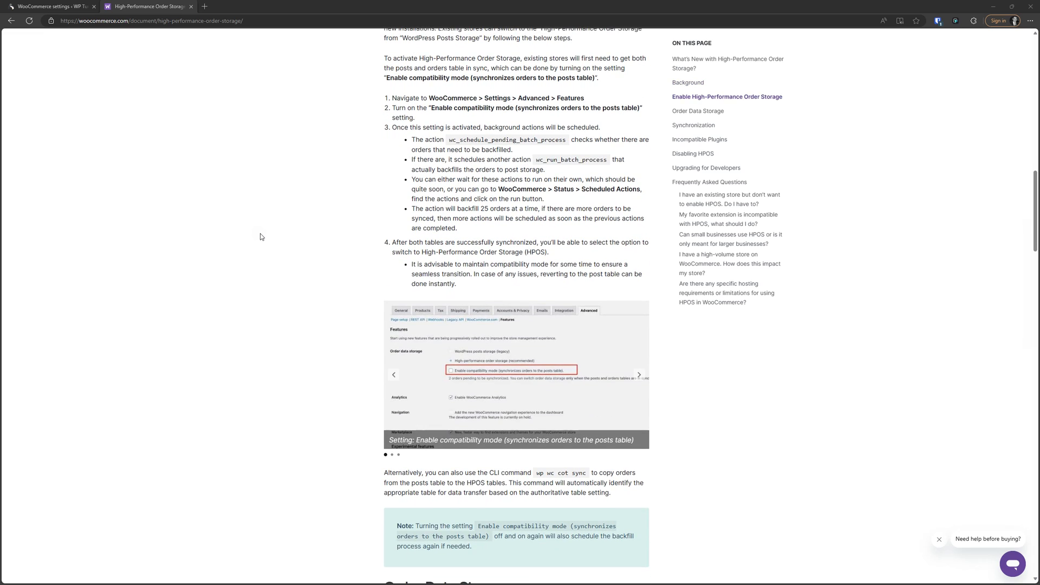
scroll(257, 234, up, 2)
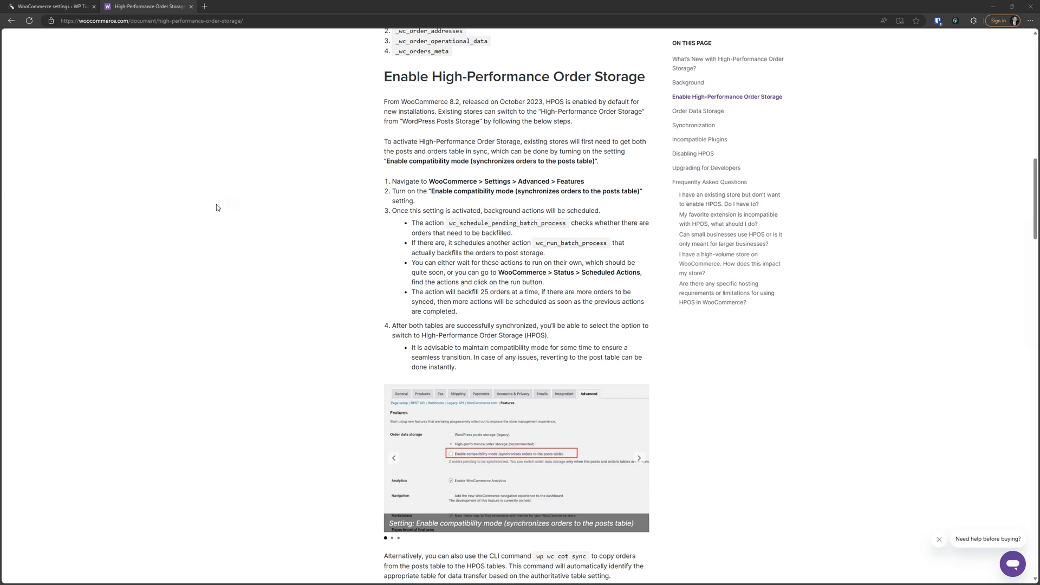
Switch to the store's browser tab showing WooCommerce > Settings > Advanced > Features
click(43, 8)
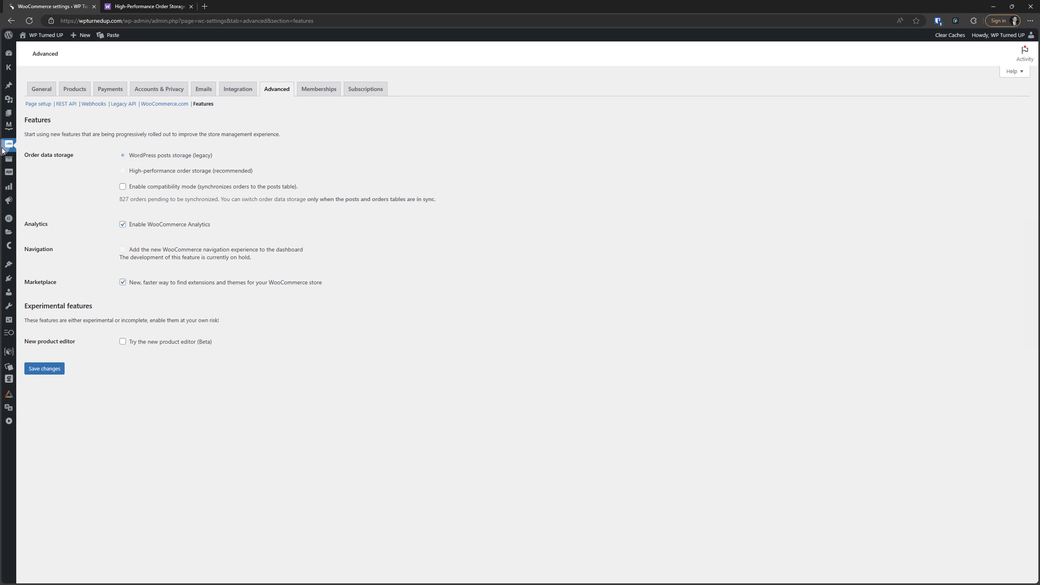
mouse_move(9, 145)
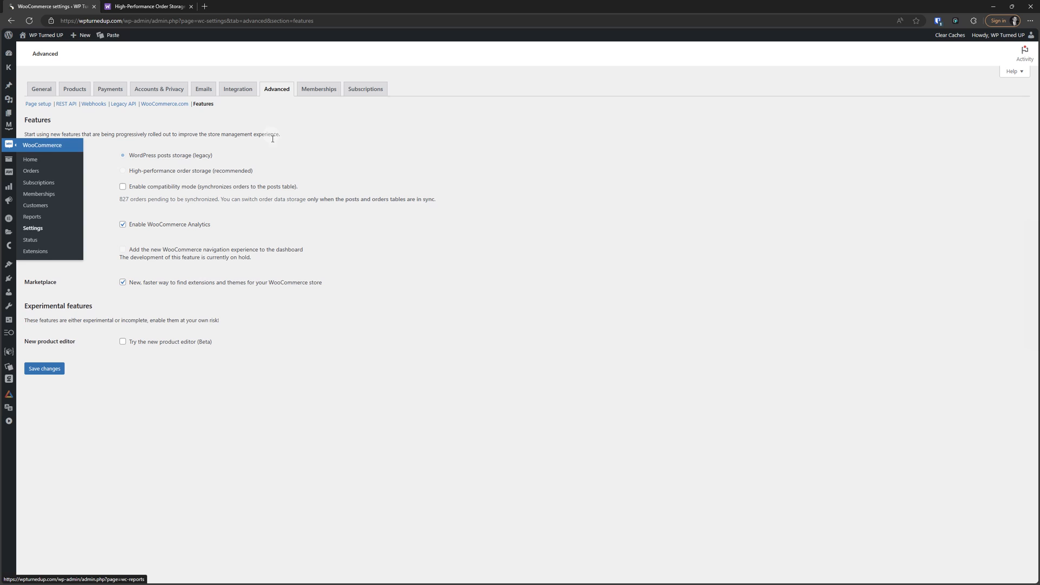
click(204, 104)
click(590, 65)
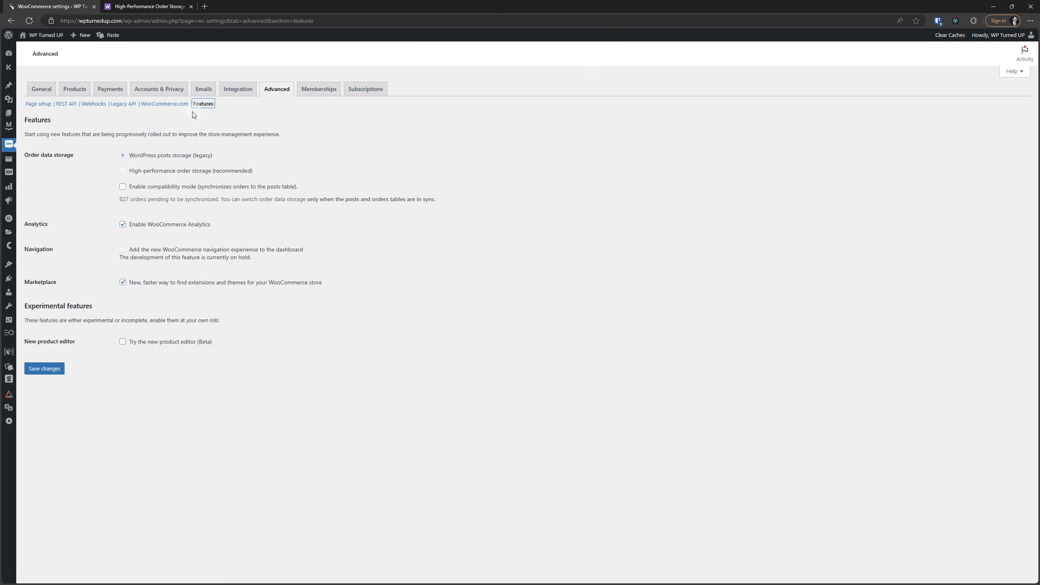
click(29, 20)
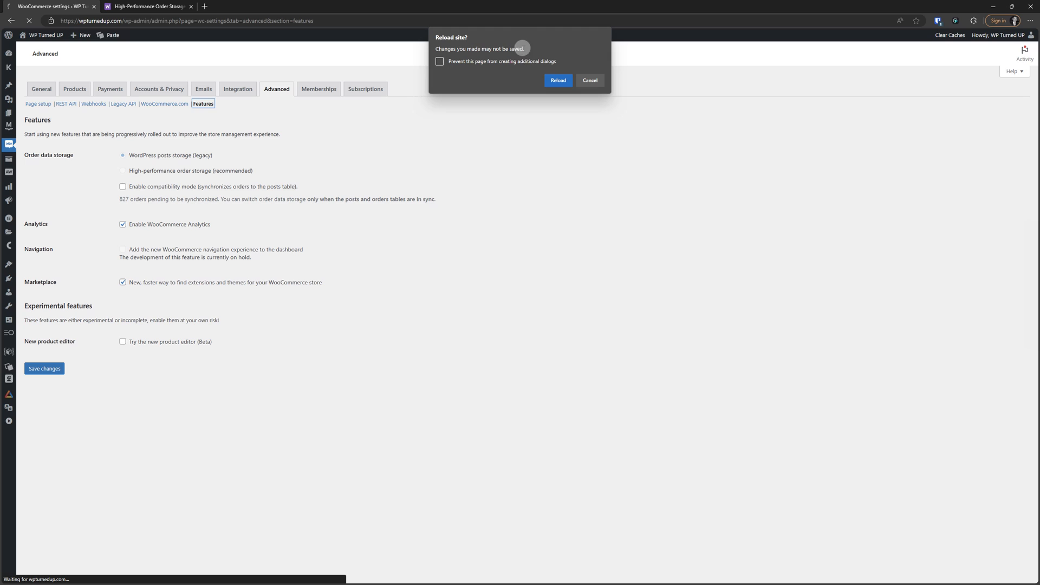
click(556, 81)
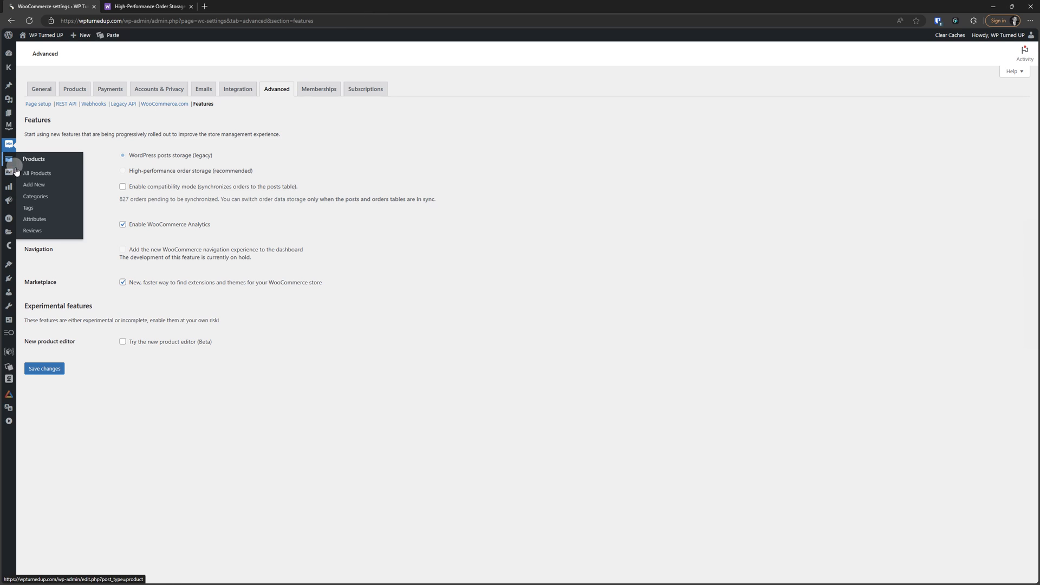
click(202, 104)
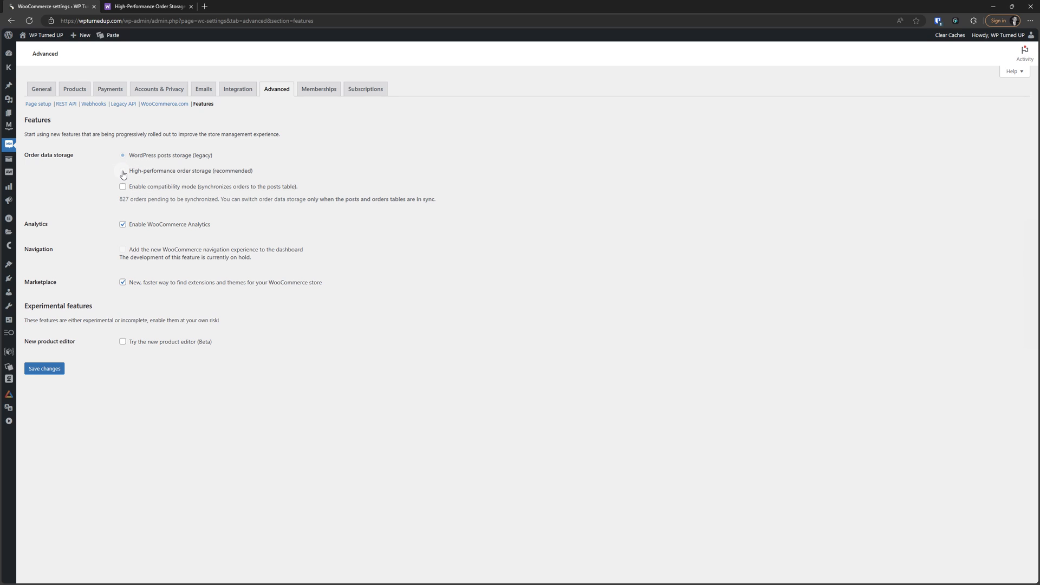
drag(448, 202, 117, 203)
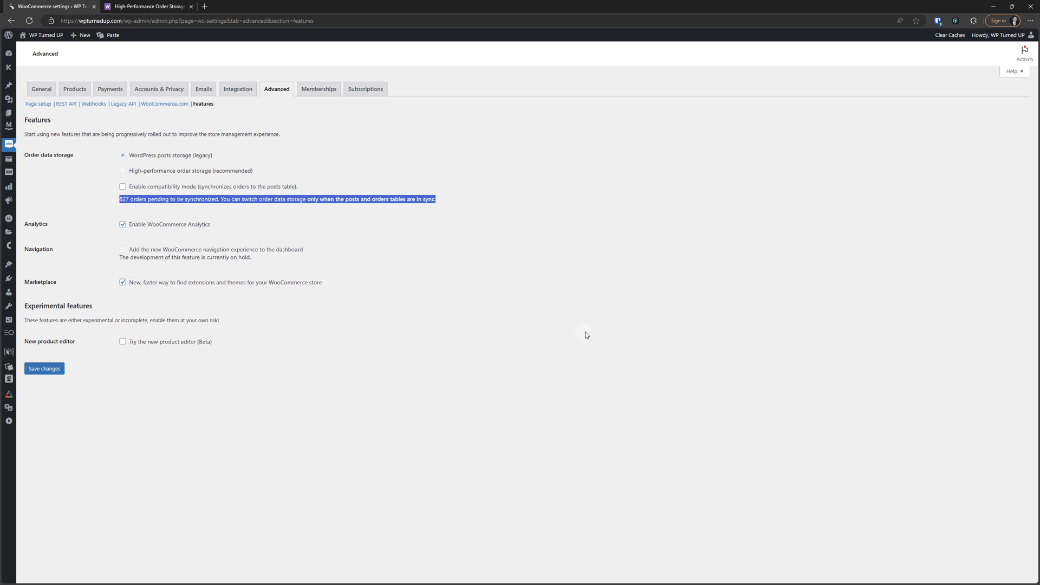
Review the documented WooCommerce > Settings > Advanced > Features path in the HPOS guide
click(585, 332)
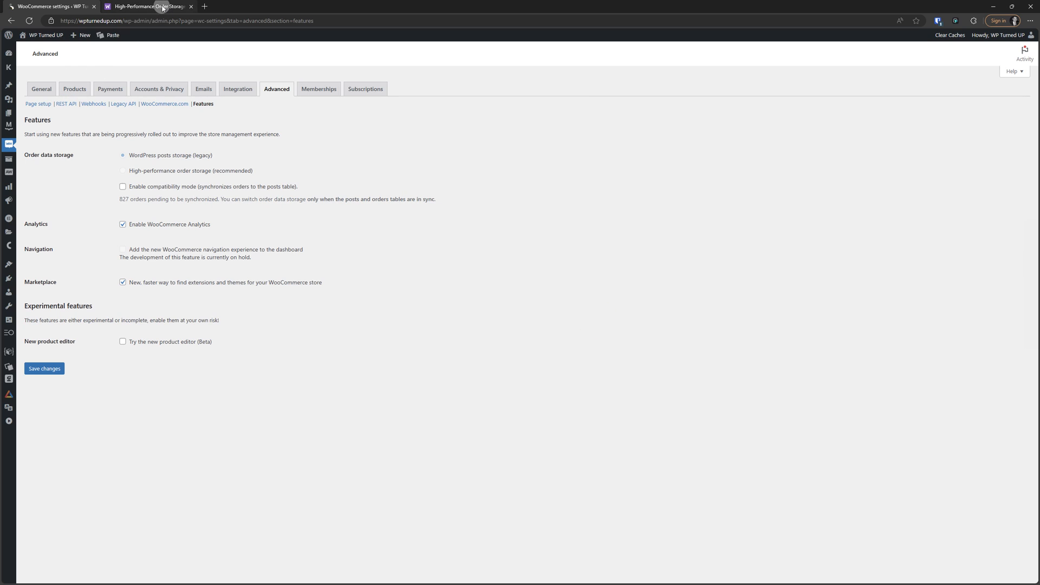
click(151, 7)
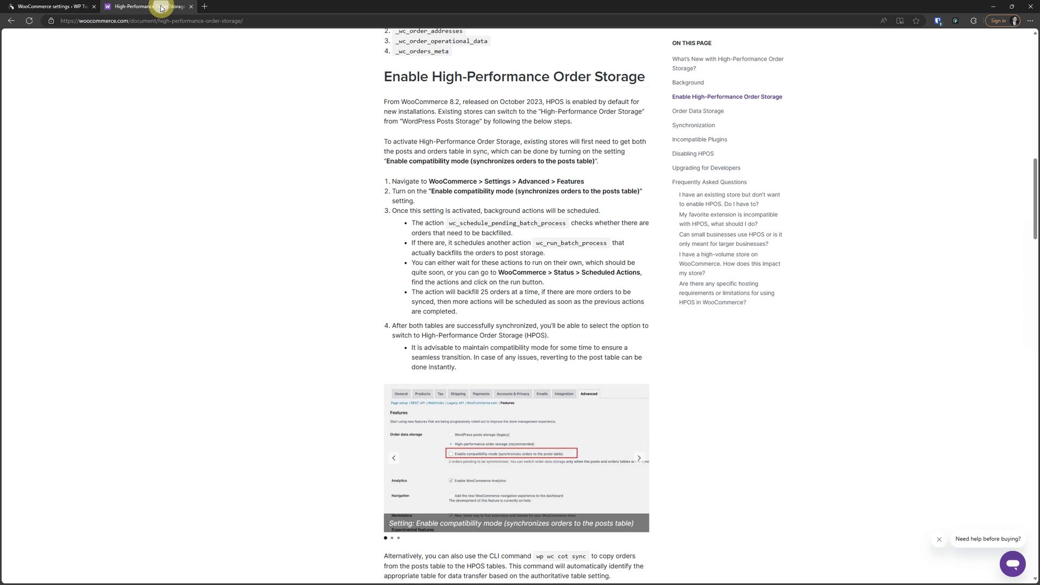
click(439, 181)
drag(438, 182, 568, 181)
click(417, 192)
Tick 'Enable compatibility mode' in the store's Features settings, then return to the guide
click(49, 7)
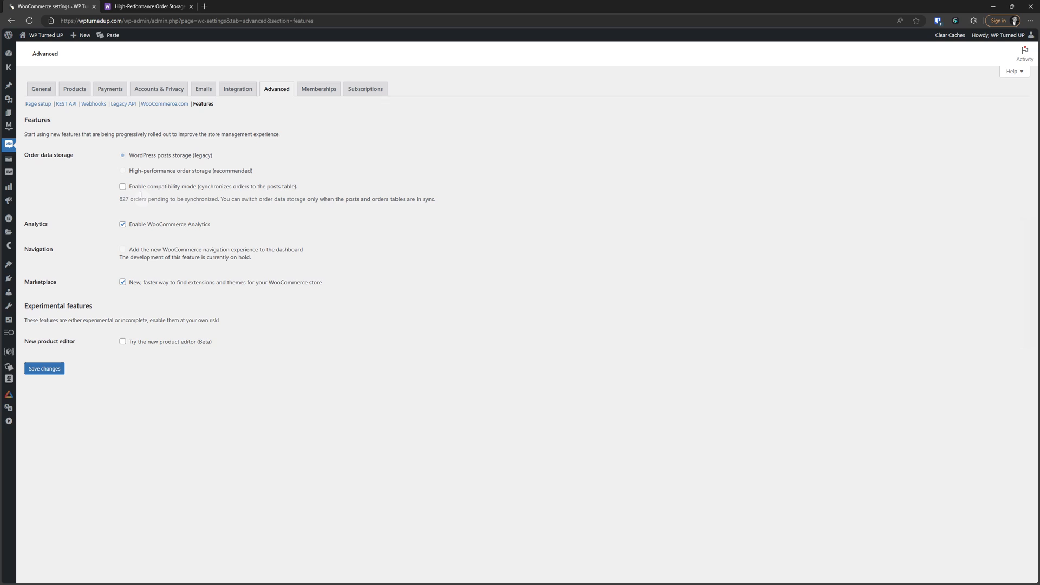
click(123, 187)
click(150, 7)
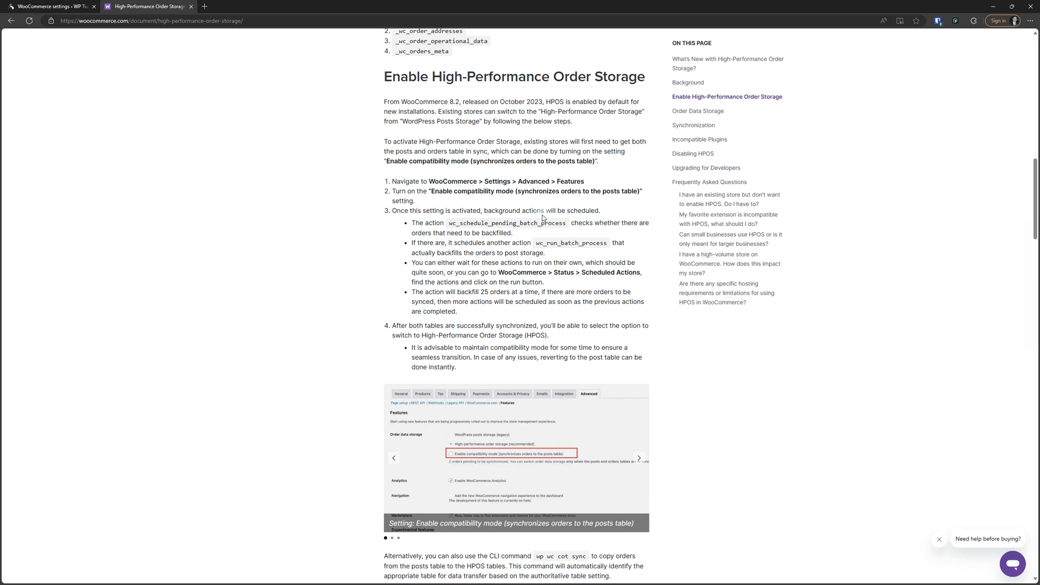
Save the Features settings with compatibility mode on, showing 827 orders pending sync
click(50, 6)
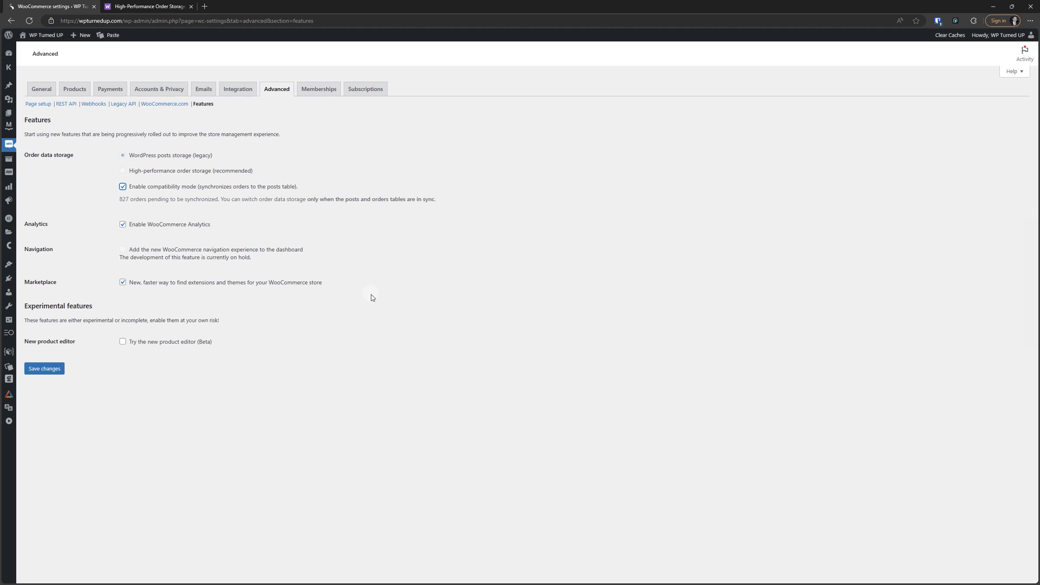
click(54, 370)
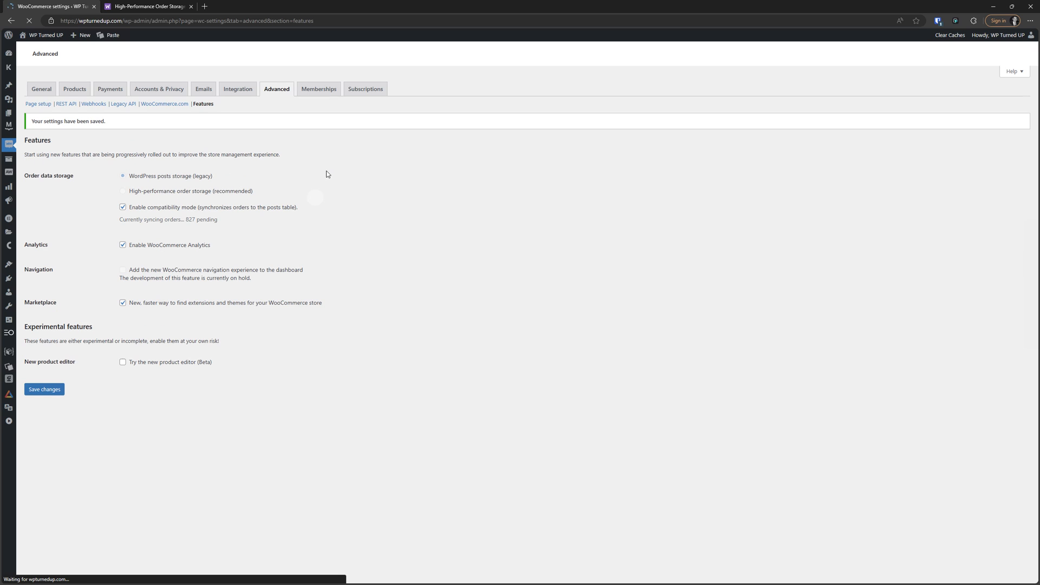
drag(221, 222, 120, 227)
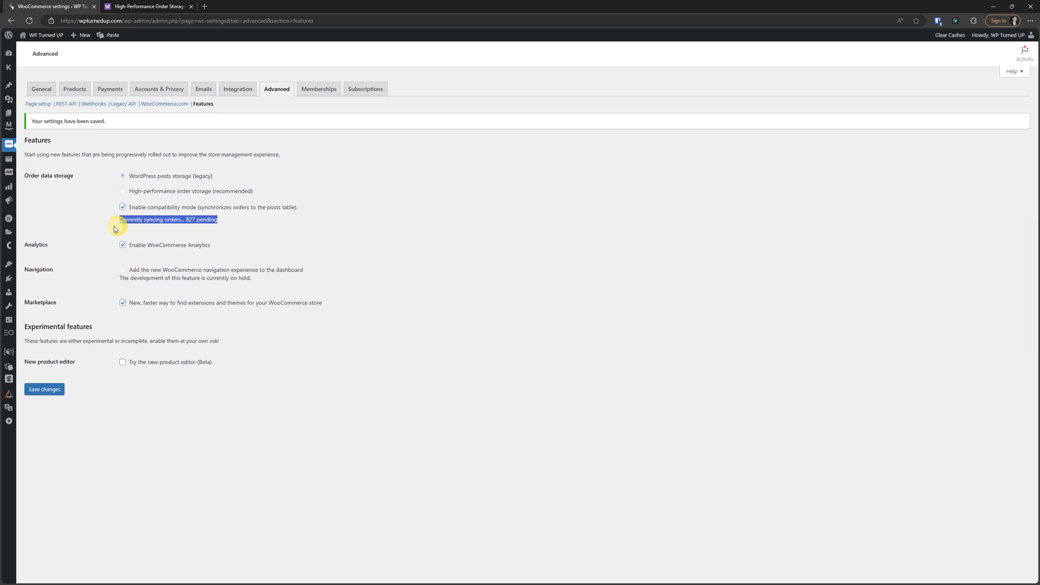
click(149, 6)
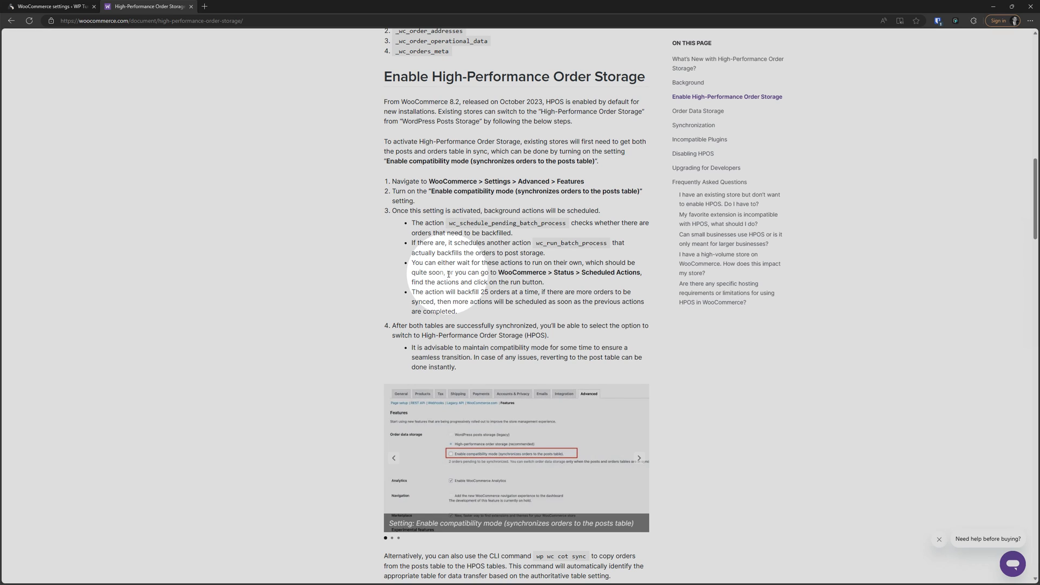
click(67, 7)
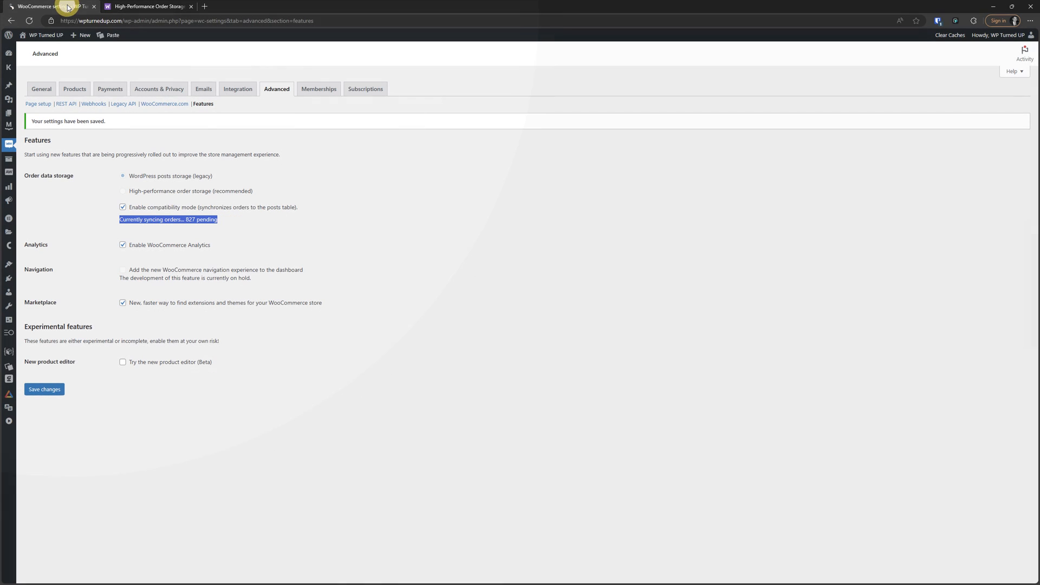
click(448, 262)
drag(228, 223, 96, 215)
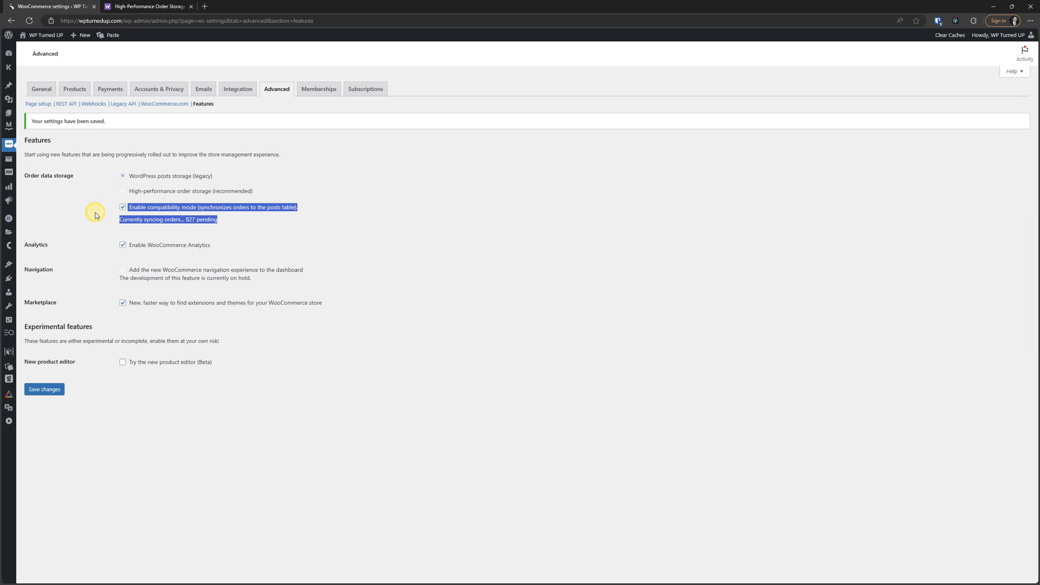
click(108, 215)
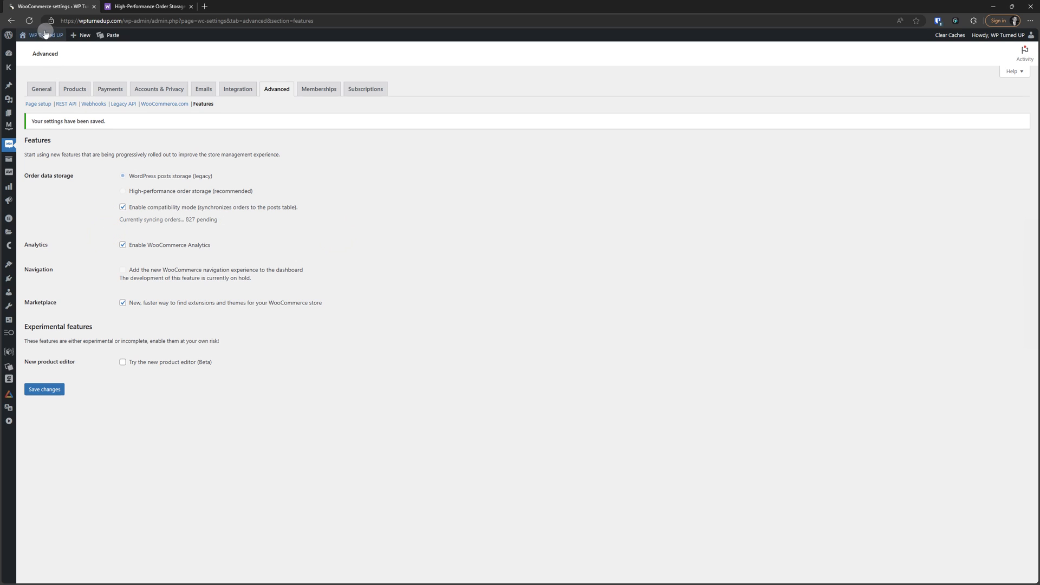
Reload the Features settings page, then return to the HPOS documentation tab
click(30, 21)
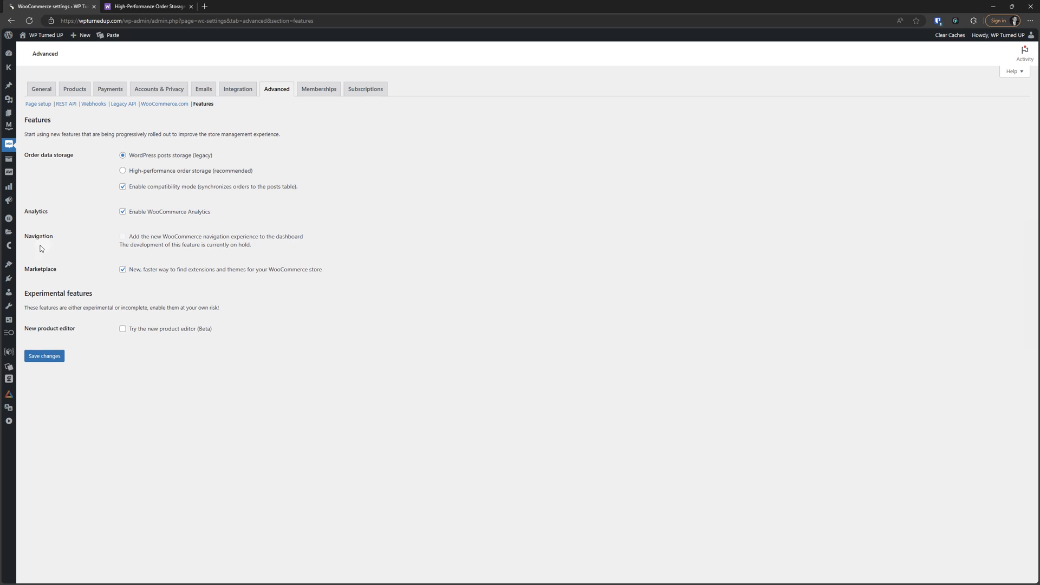
click(145, 7)
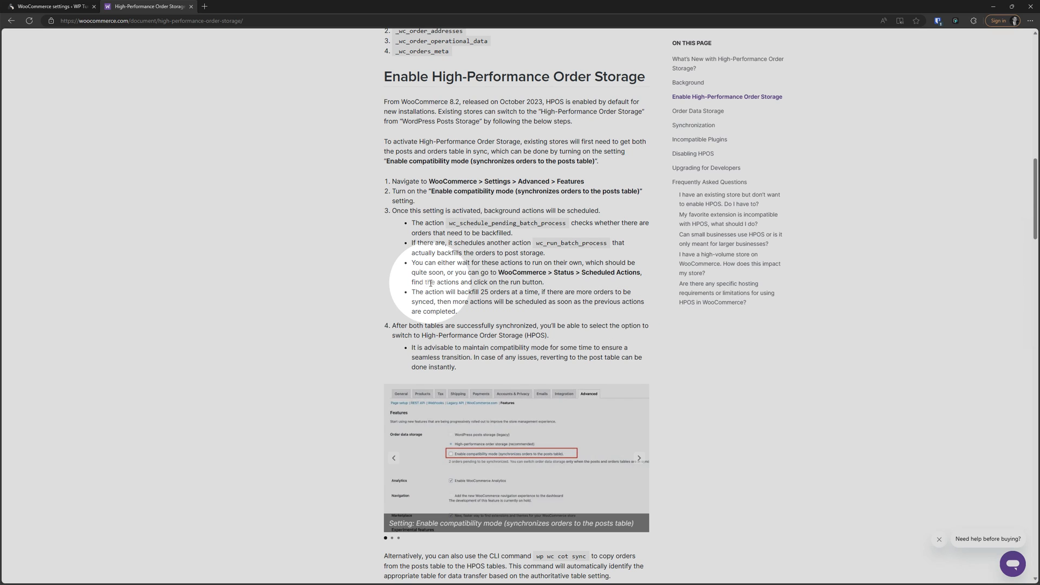
scroll(432, 282, down, 1)
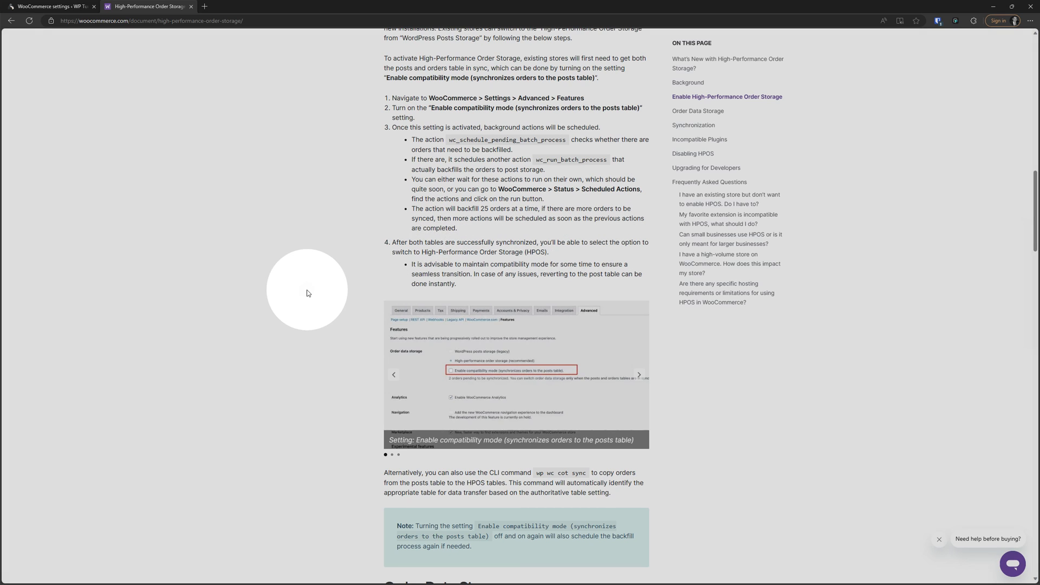
scroll(308, 291, down, 1)
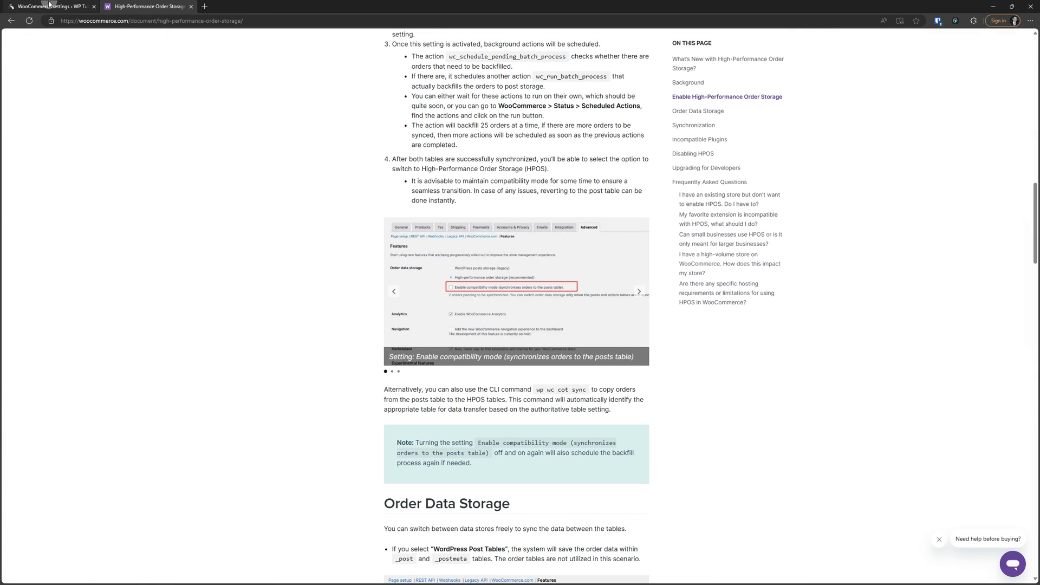
Select the High-performance order storage option for order data, then return to the guide
click(49, 6)
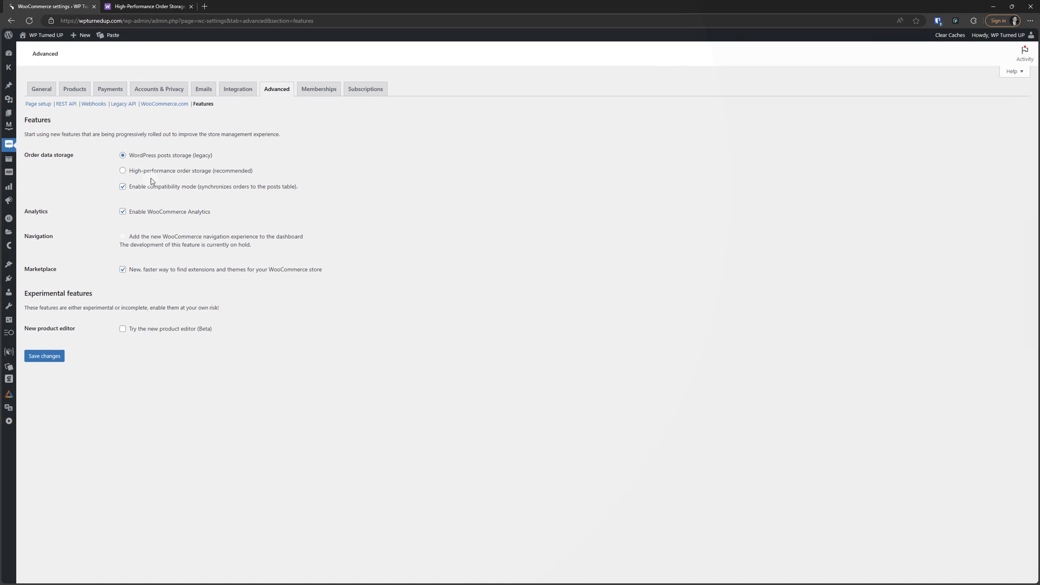
click(123, 171)
click(150, 5)
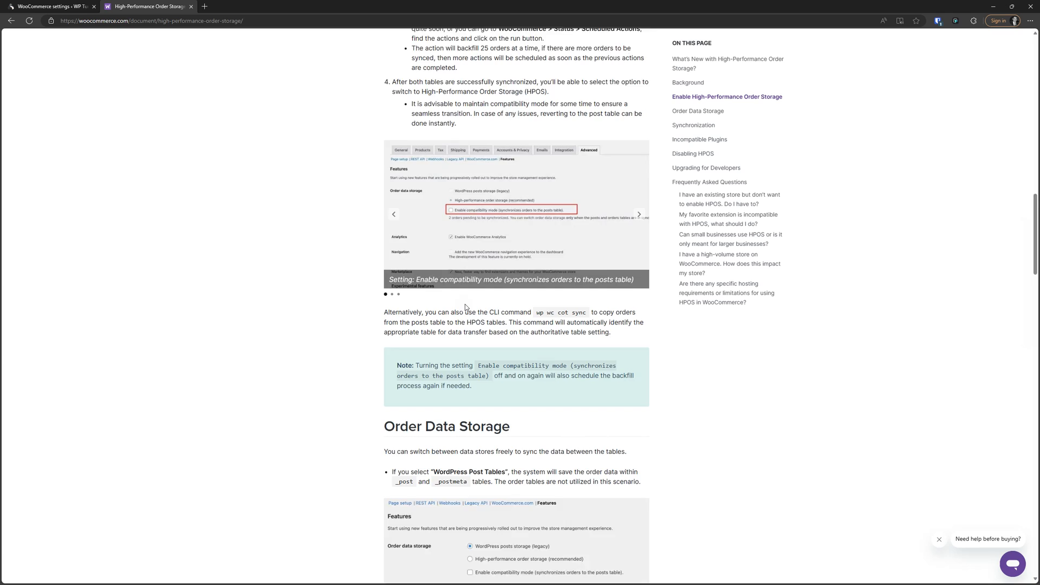
scroll(465, 304, down, 1)
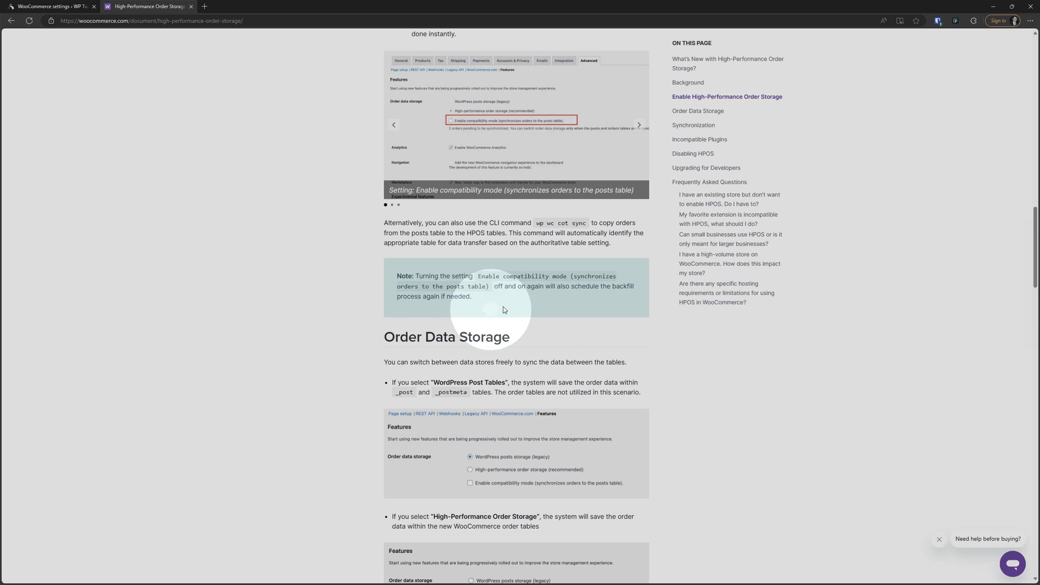
scroll(390, 300, up, 3)
scroll(390, 300, up, 1)
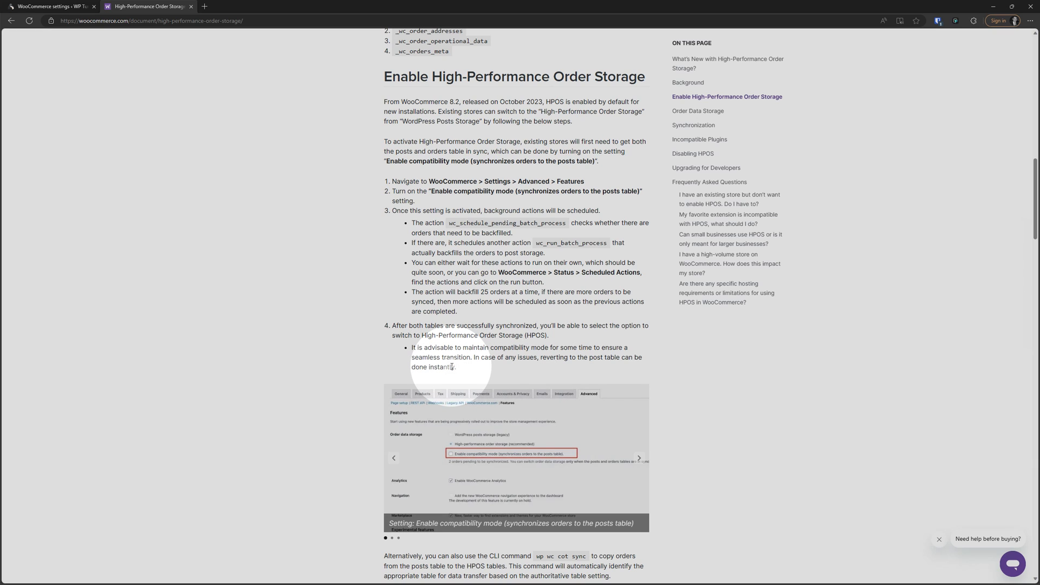
scroll(453, 367, down, 3)
scroll(455, 407, down, 3)
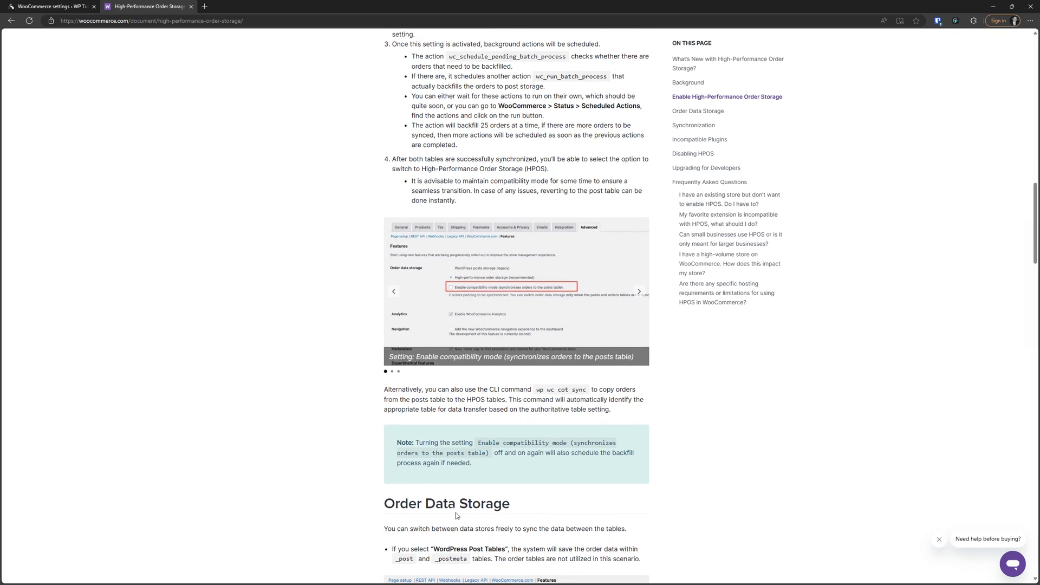
scroll(455, 513, down, 3)
scroll(456, 406, down, 3)
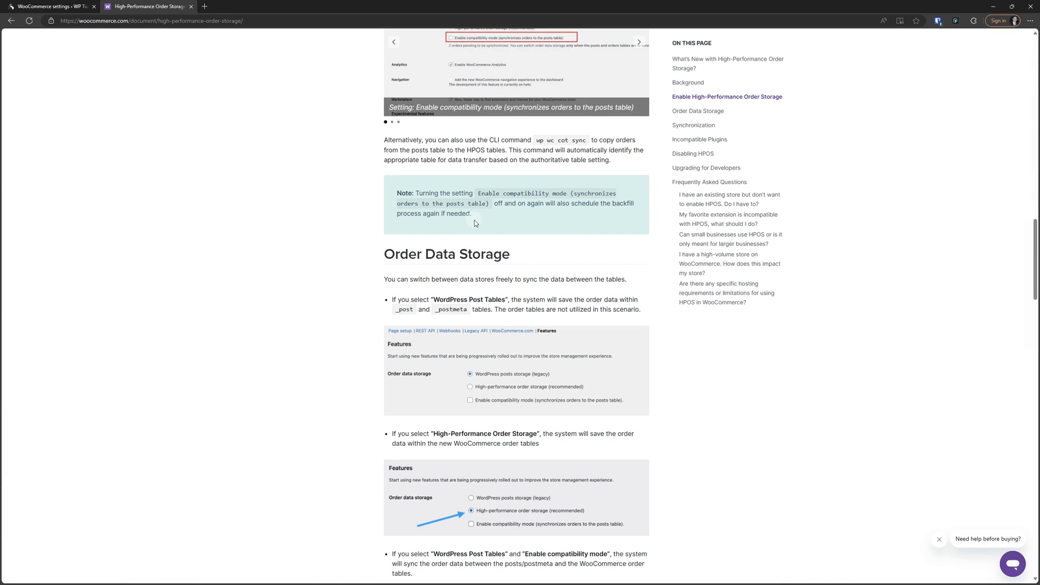
Return to the Features settings tab with High-performance storage chosen but unsaved
click(51, 6)
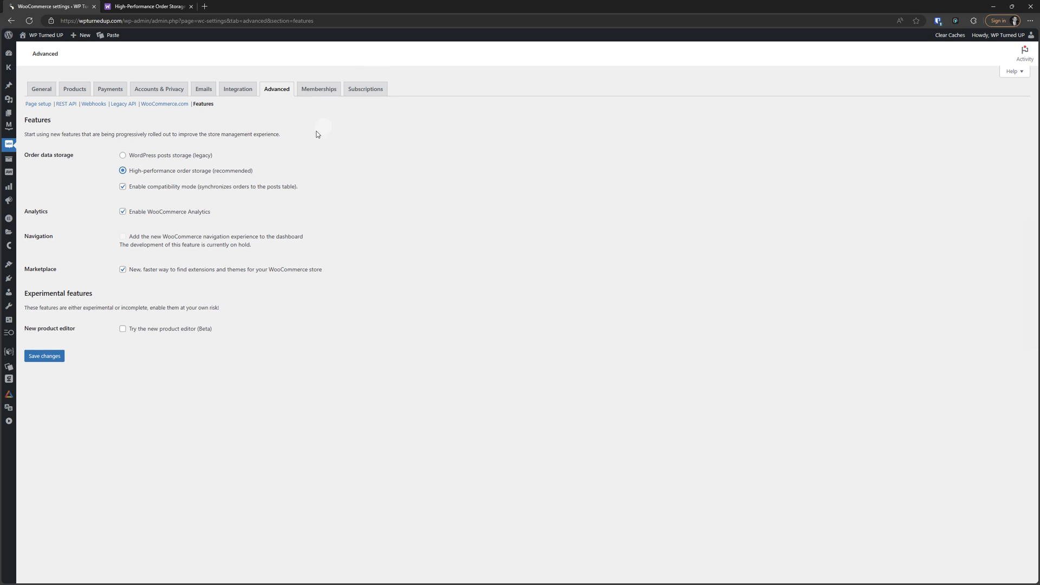
Save the Features settings with High-performance order storage and compatibility mode enabled
click(56, 358)
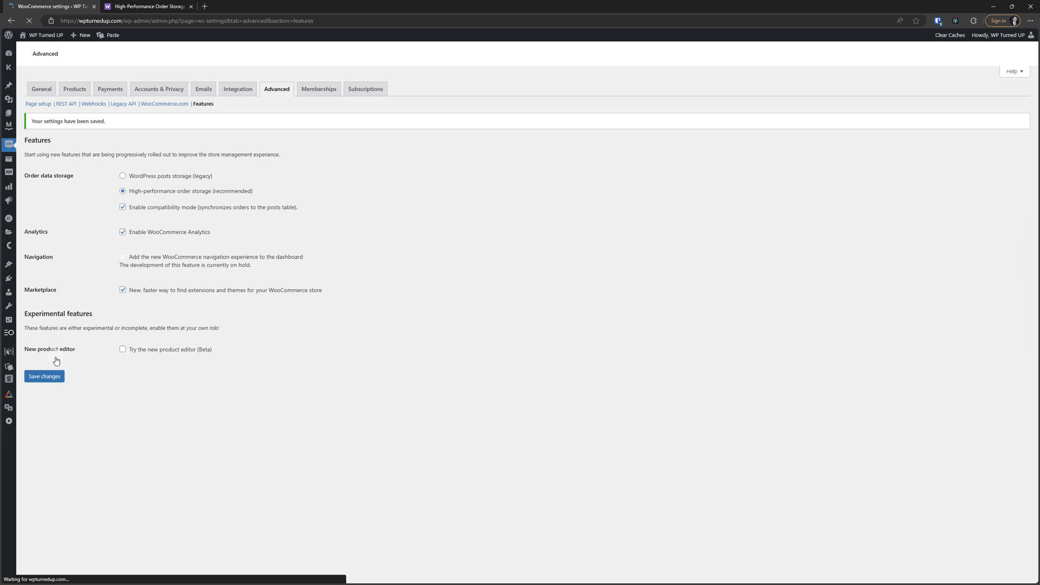